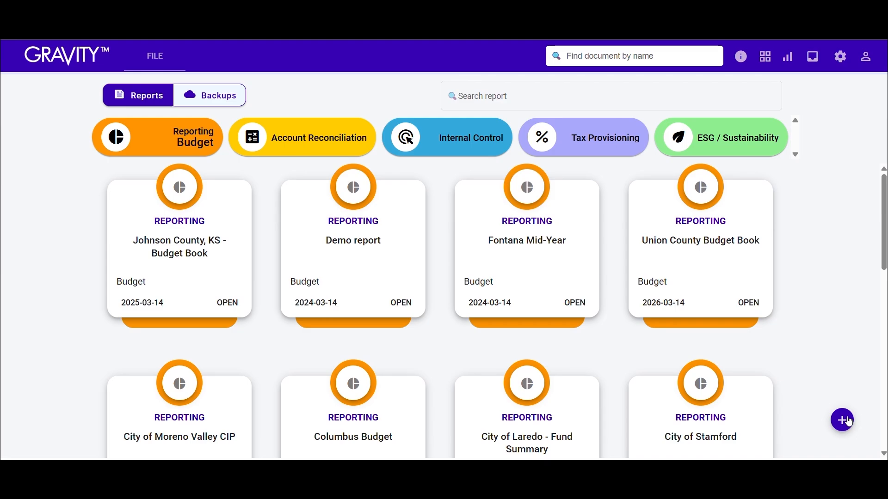
- Filter the Reporting category by ACFR and by AFR, and return the filter to Budget
{"action": "left_click", "coordinate": [183, 147]}
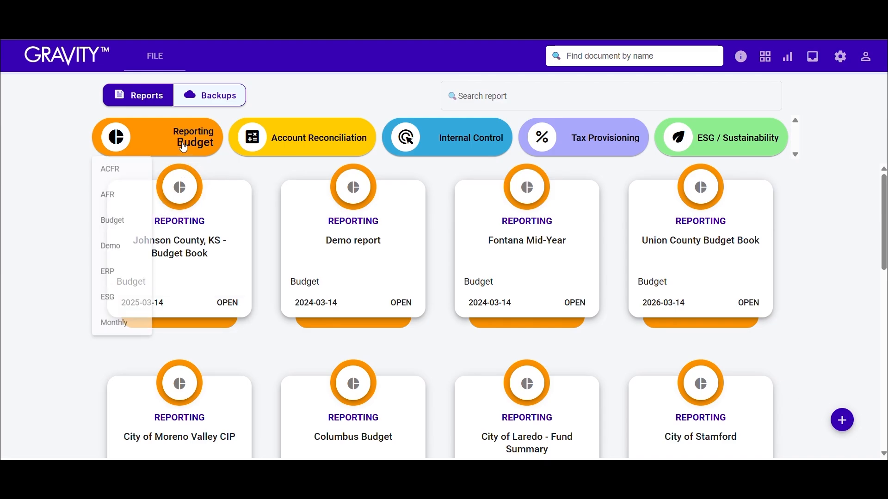
{"action": "left_click", "coordinate": [120, 180]}
{"action": "left_click", "coordinate": [147, 151]}
{"action": "left_click", "coordinate": [119, 198]}
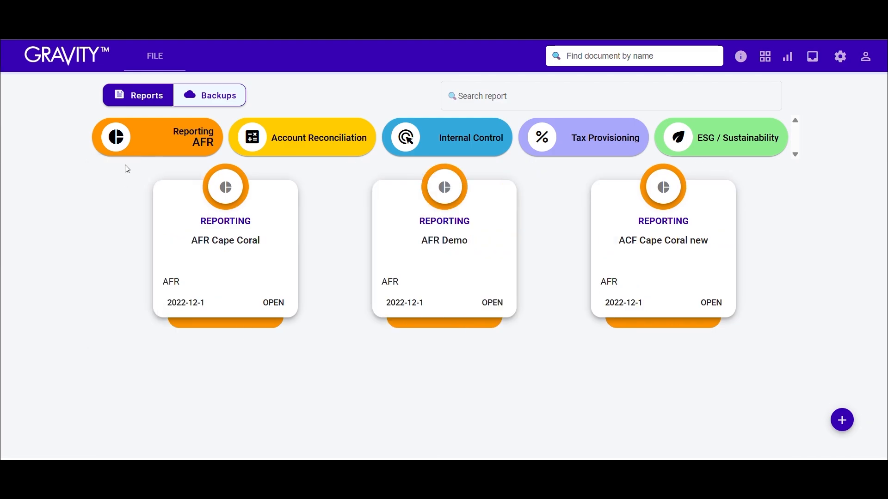
{"action": "left_click", "coordinate": [130, 149]}
{"action": "left_click", "coordinate": [119, 226]}
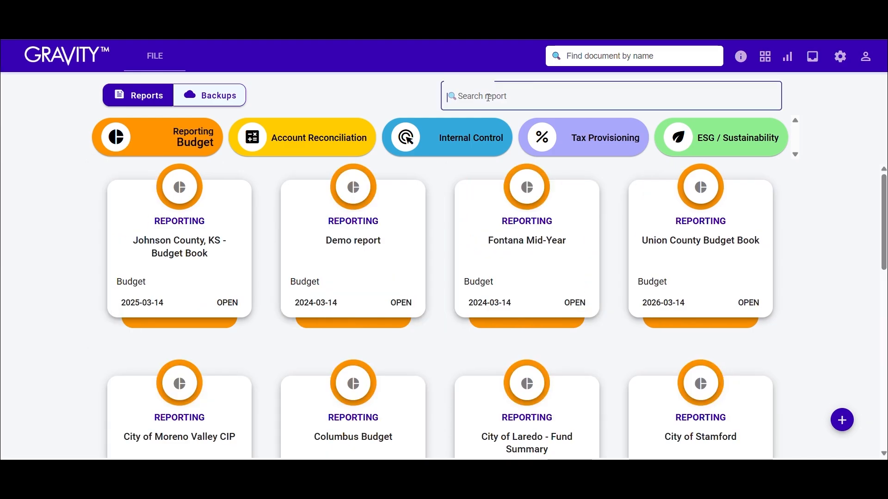
- Search the reports for "Stamford" and clear the search text
{"action": "left_click", "coordinate": [489, 97]}
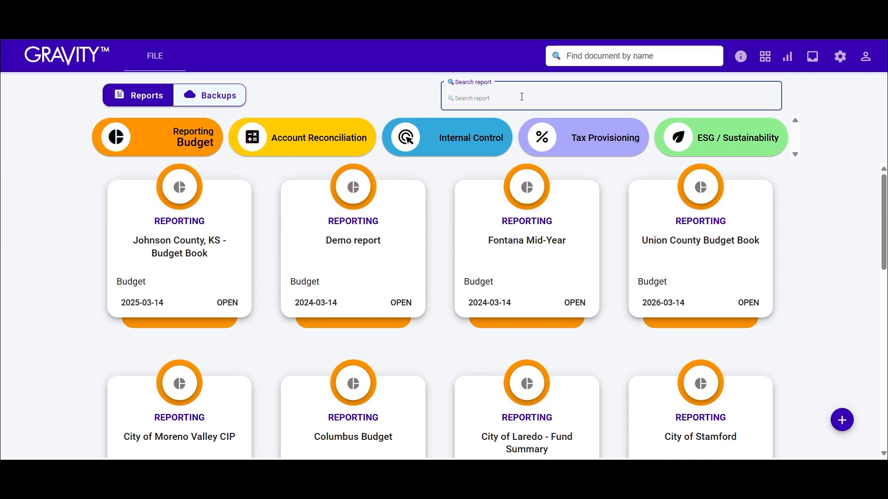
{"action": "type", "text": "Stamford"}
{"action": "key", "text": "BackSpace"}
{"action": "key", "text": "BackSpace"}
{"action": "key", "text": "BackSpace"}
{"action": "key", "text": "BackSpace"}
{"action": "key", "text": "BackSpace"}
{"action": "key", "text": "BackSpace"}
{"action": "key", "text": "BackSpace"}
{"action": "key", "text": "BackSpace"}
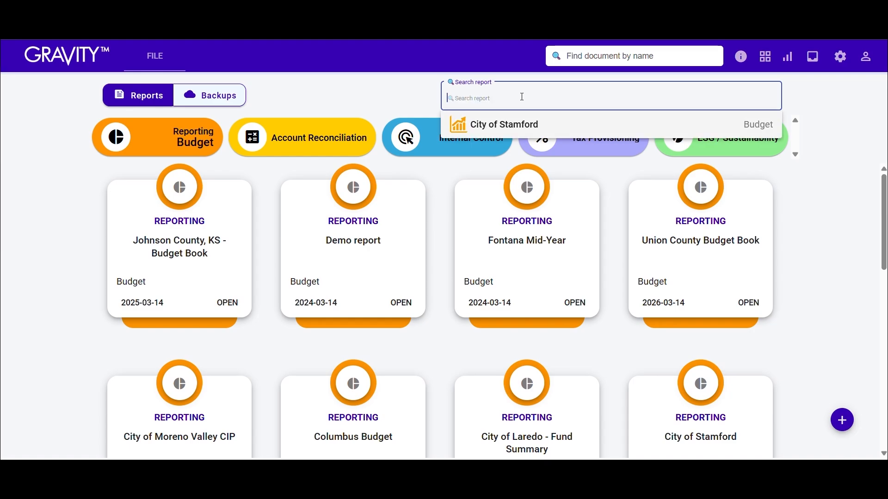
- Search the reports for "acfr" and go through the suggested reports
{"action": "type", "text": "acfr"}
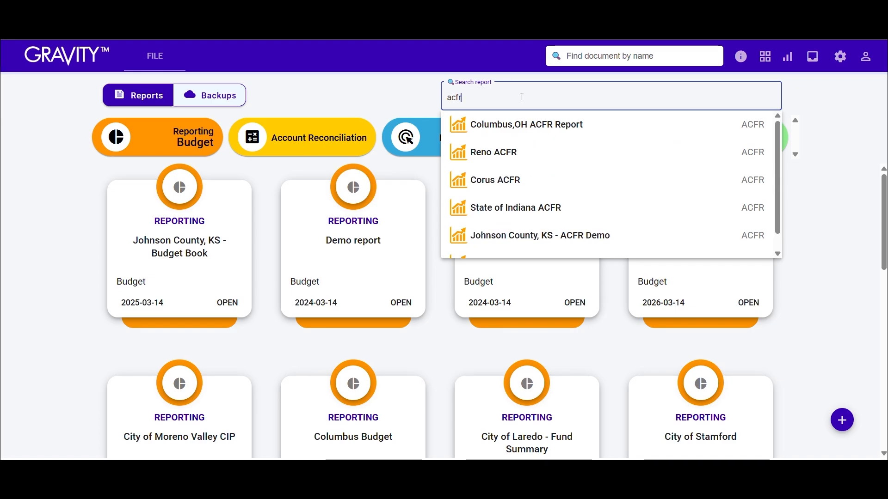
{"action": "key", "text": "Down"}
{"action": "key", "text": "Down"}
{"action": "key", "text": "Down"}
{"action": "key", "text": "Down"}
{"action": "key", "text": "Down"}
{"action": "key", "text": "Down"}
{"action": "key", "text": "Down"}
{"action": "key", "text": "Down"}
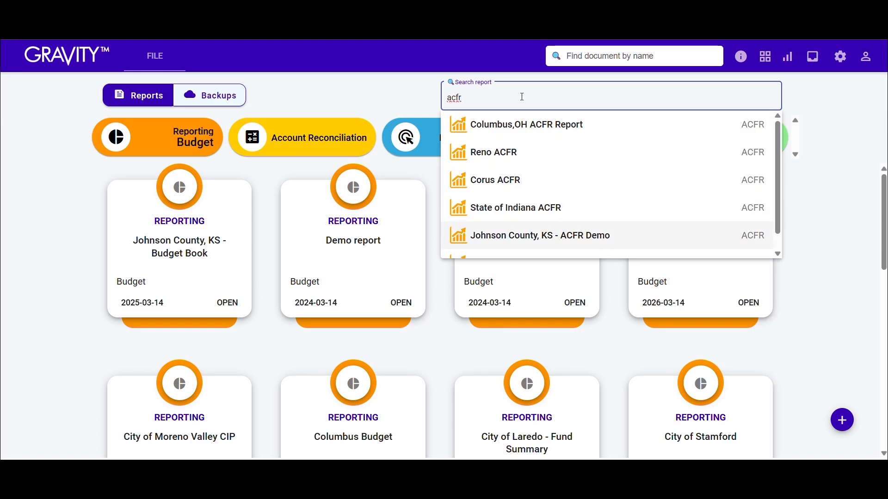
{"action": "key", "text": "Down"}
{"action": "key", "text": "Down"}
{"action": "key", "text": "Down"}
{"action": "key", "text": "Down"}
{"action": "key", "text": "Down"}
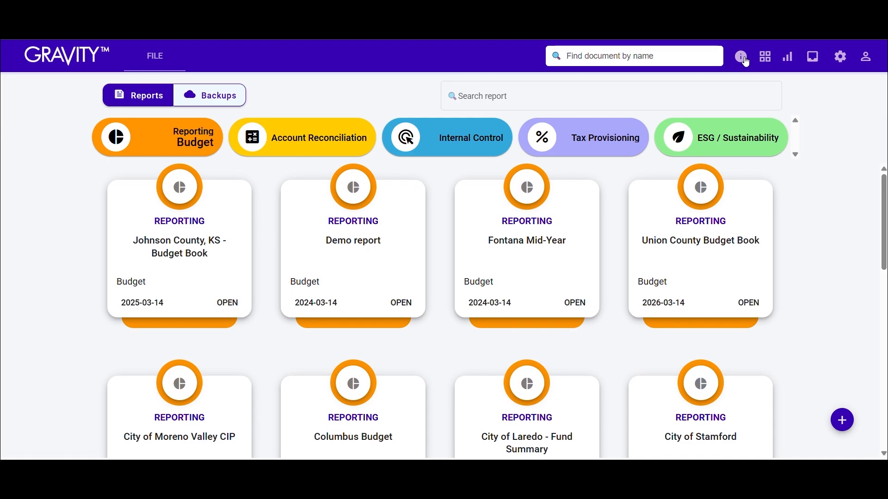
- View the linked Google apps and the list of recent background tasks, and close the list
{"action": "left_click", "coordinate": [771, 65]}
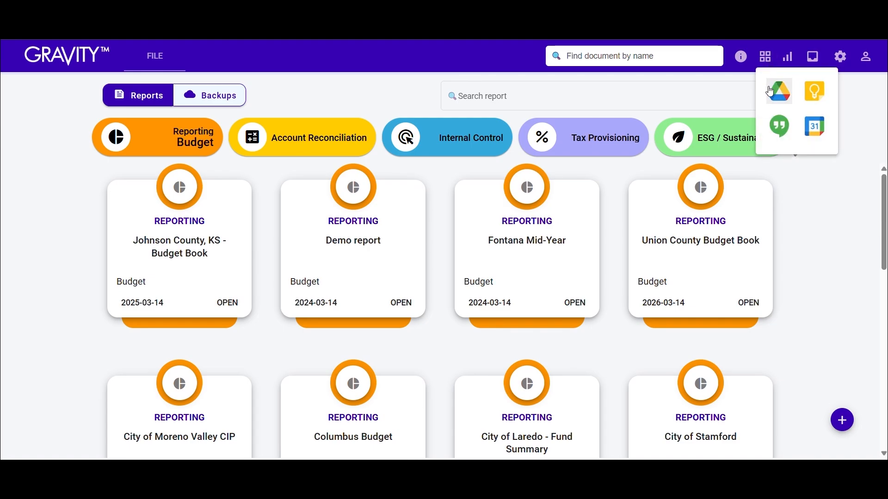
{"action": "left_click", "coordinate": [789, 64]}
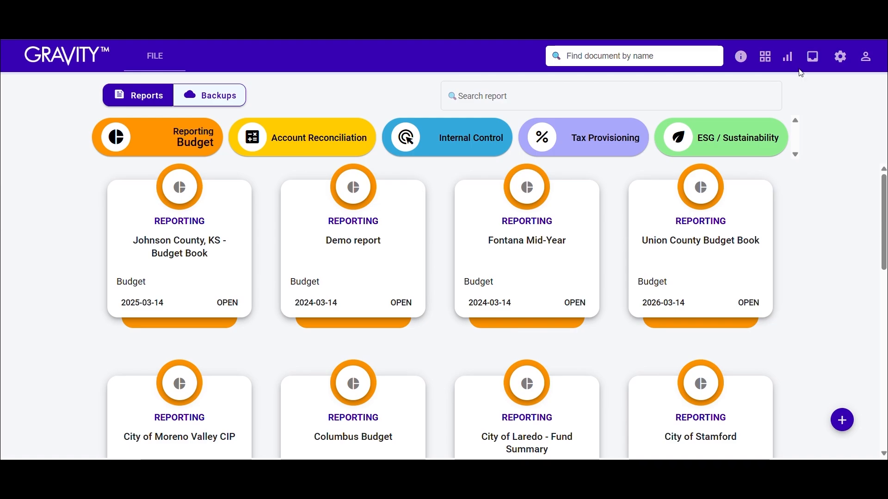
{"action": "left_click", "coordinate": [813, 52]}
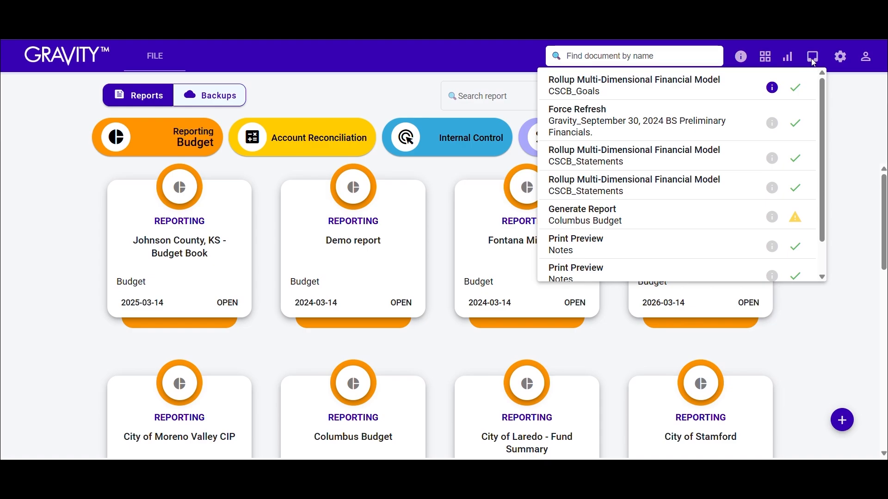
{"action": "left_click", "coordinate": [814, 59]}
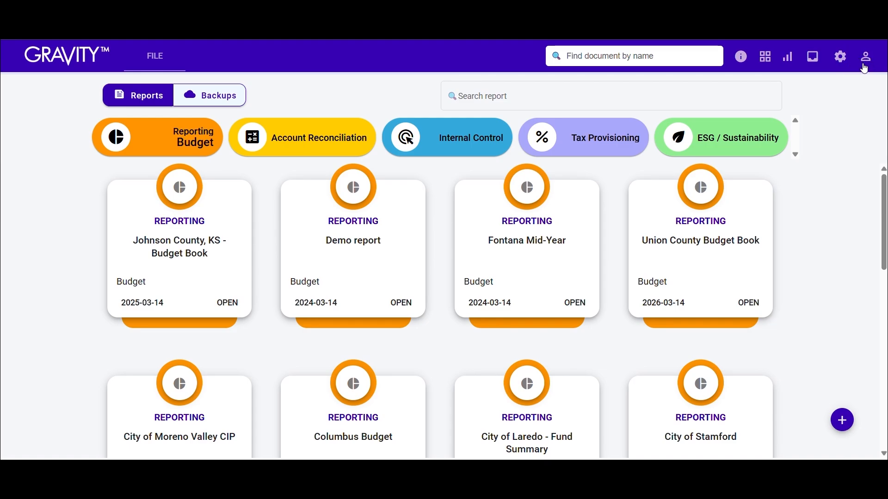
- Set the interface theme colour to #ff5400
{"action": "left_click", "coordinate": [866, 57]}
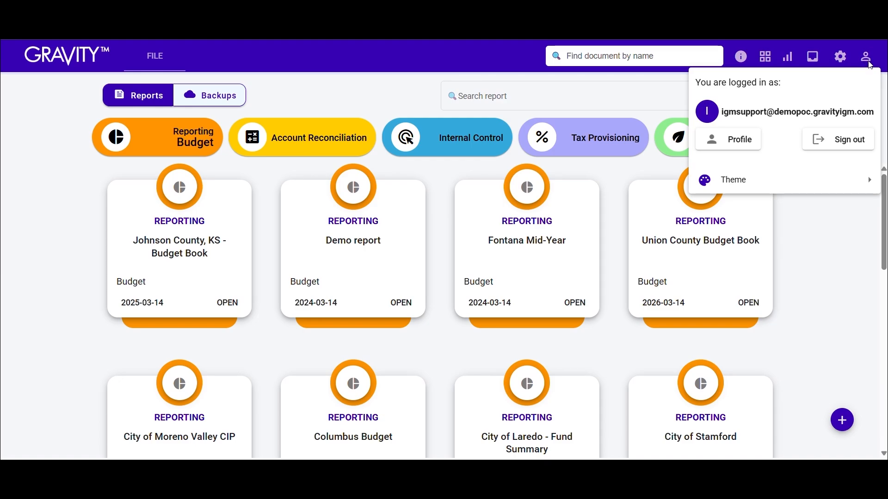
{"action": "left_click", "coordinate": [737, 181]}
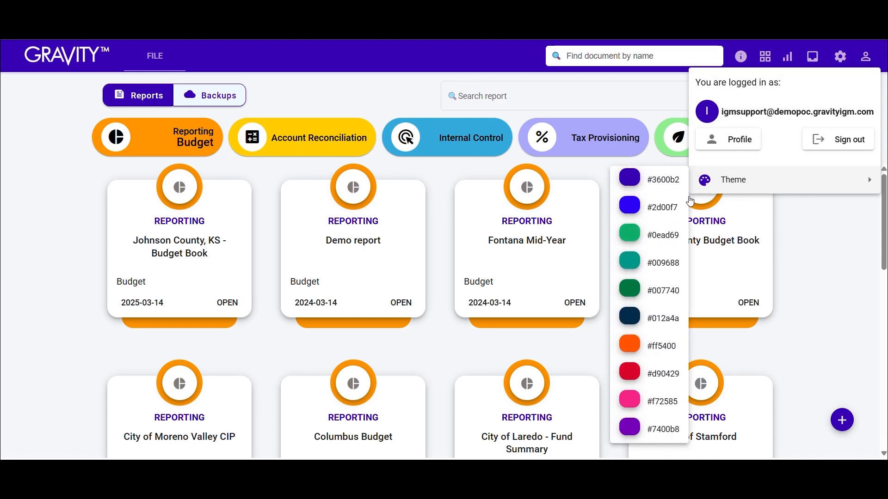
{"action": "left_click", "coordinate": [650, 346]}
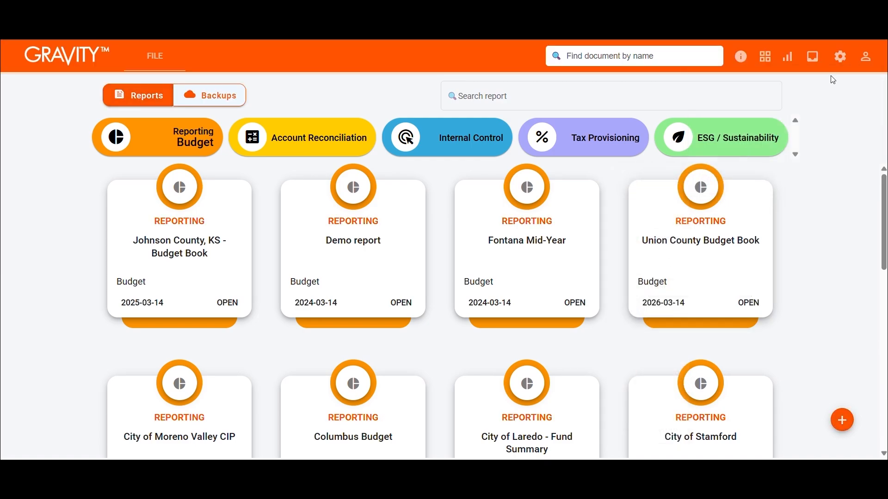
- Set the interface theme colour back to #3600b2
{"action": "left_click", "coordinate": [866, 58]}
{"action": "left_click", "coordinate": [740, 180]}
{"action": "left_click", "coordinate": [651, 179]}
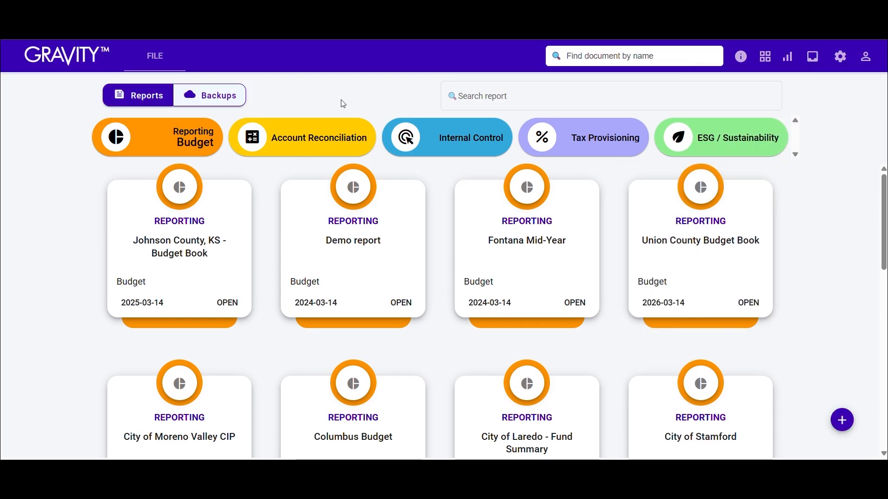
- Open the Johnson County, KS - Budget Book report and expand its Front Cover, Budget Summary and Operating Div folders
{"action": "left_click", "coordinate": [235, 306]}
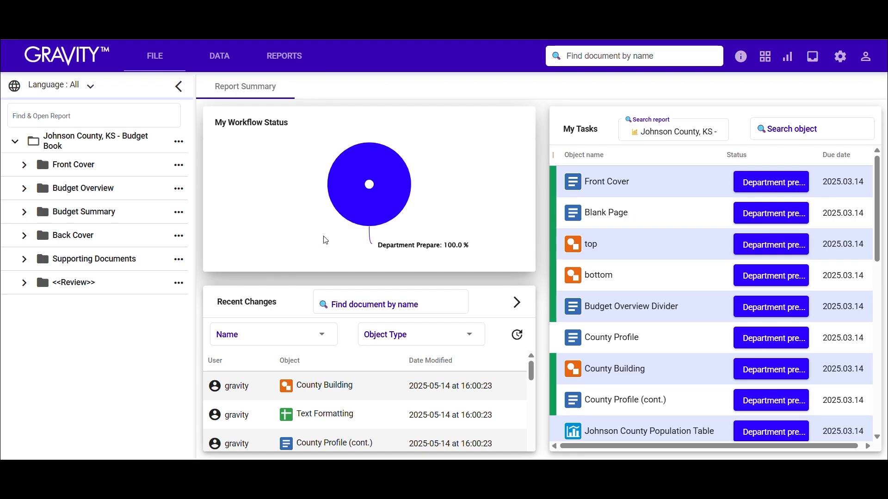
{"action": "mouse_move", "coordinate": [368, 208]}
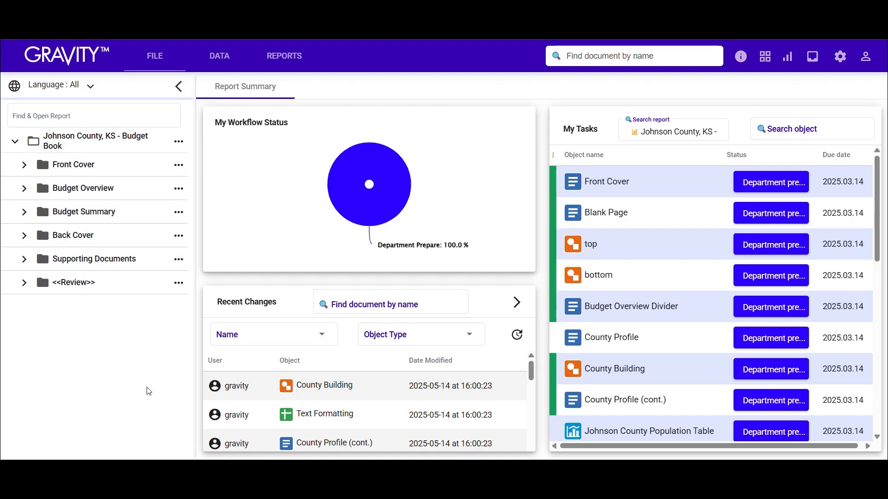
{"action": "left_click", "coordinate": [37, 113]}
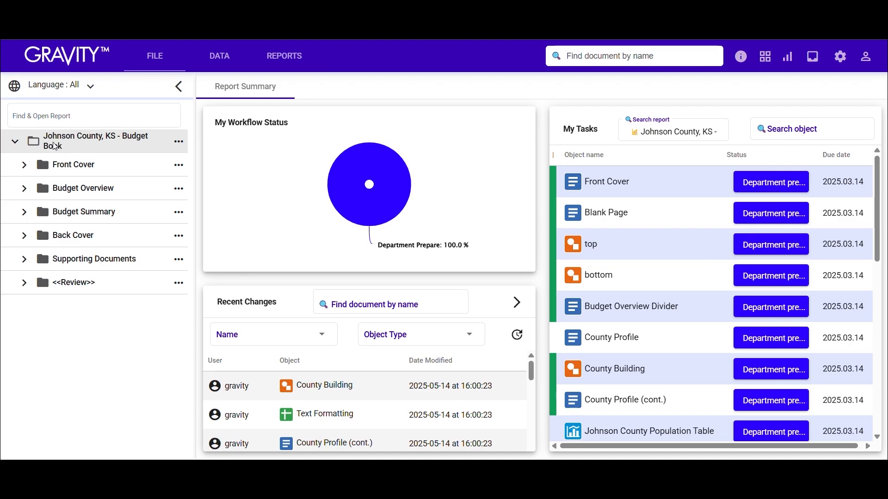
{"action": "left_click", "coordinate": [25, 165]}
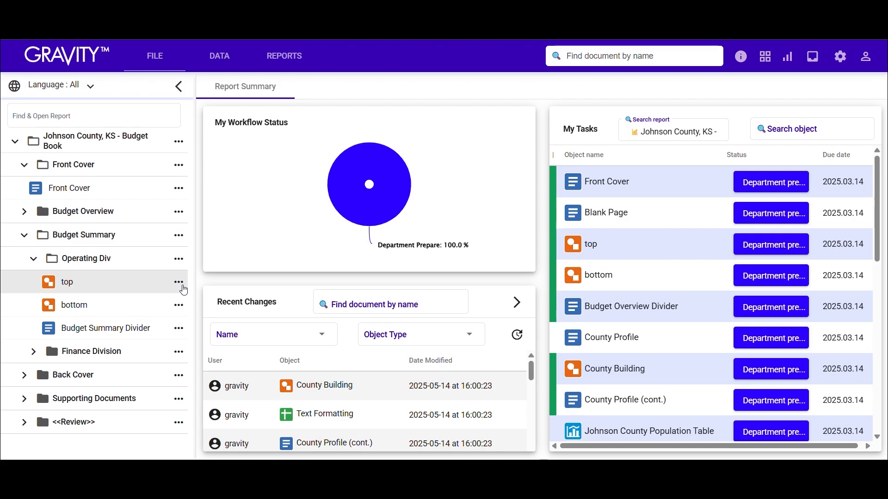
- Create an Editor document as a sibling of the "top" drawing from the local Process Automation Outline file, using Budget Book Workflow
{"action": "left_click", "coordinate": [182, 286]}
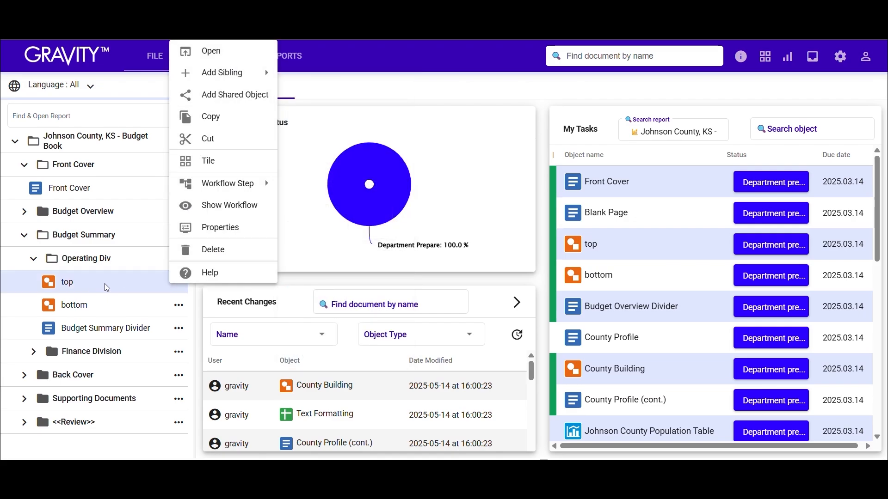
{"action": "mouse_move", "coordinate": [234, 76]}
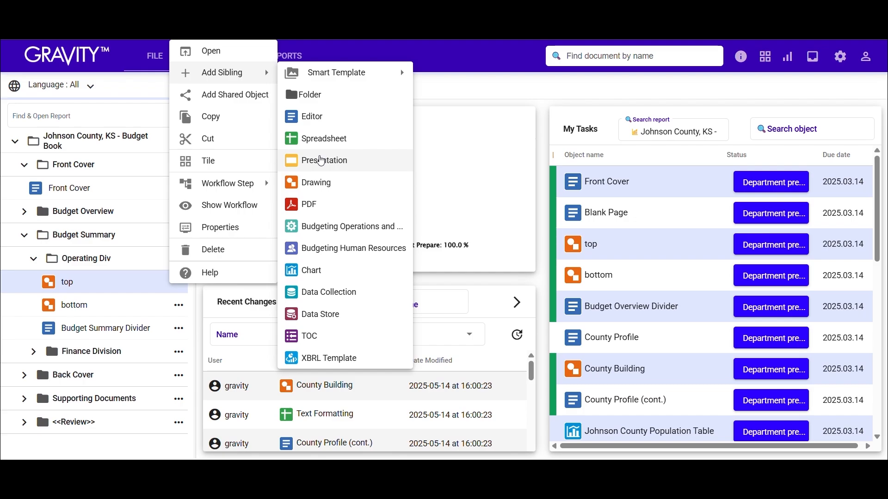
{"action": "left_click", "coordinate": [317, 123]}
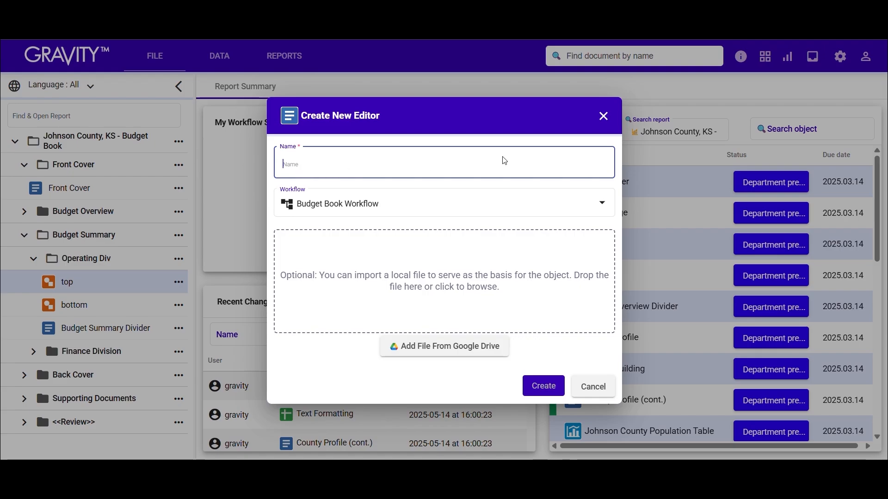
{"action": "left_click", "coordinate": [403, 278]}
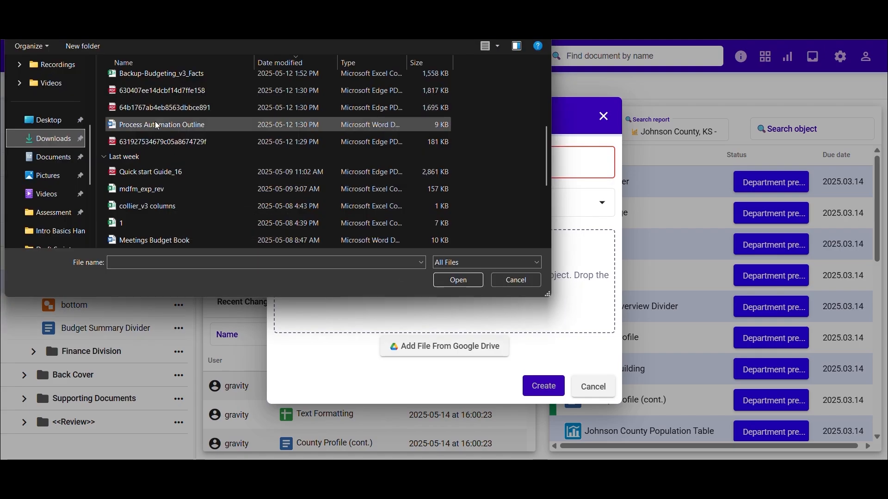
{"action": "left_click", "coordinate": [158, 126]}
{"action": "double_click", "coordinate": [157, 126]}
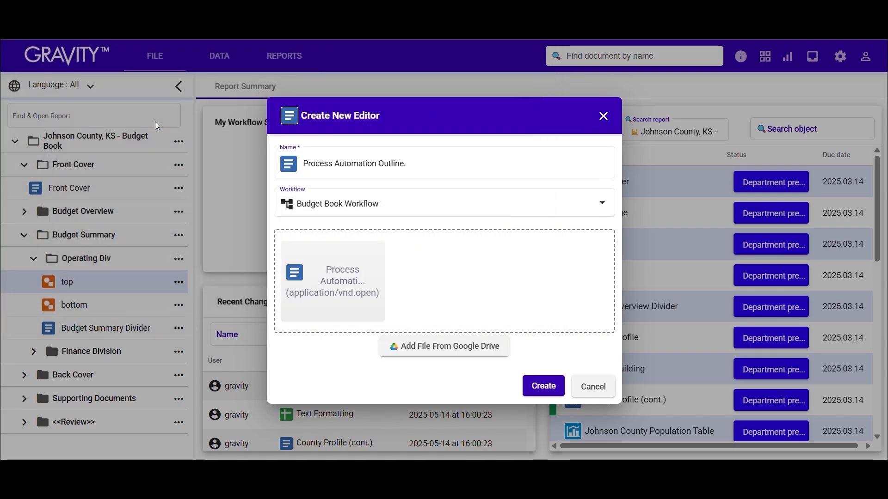
{"action": "left_click_drag", "start_coordinate": [408, 165], "coordinate": [305, 175]}
{"action": "left_click", "coordinate": [360, 202]}
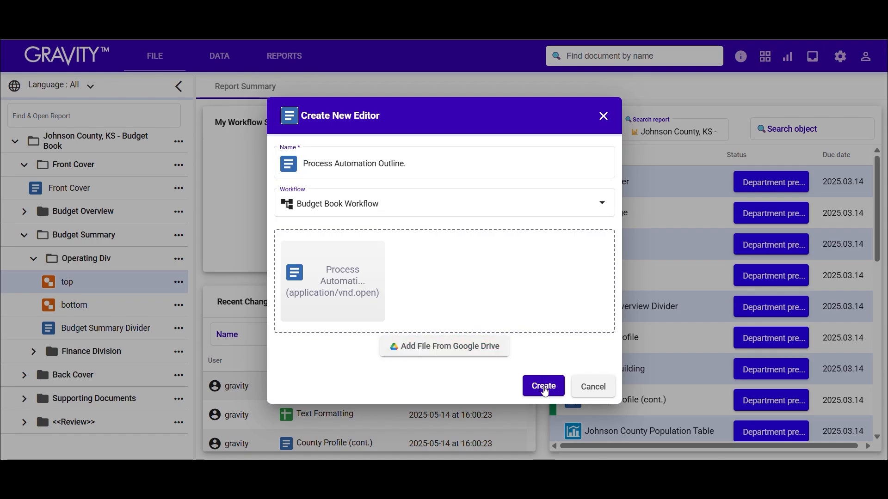
{"action": "left_click", "coordinate": [545, 389]}
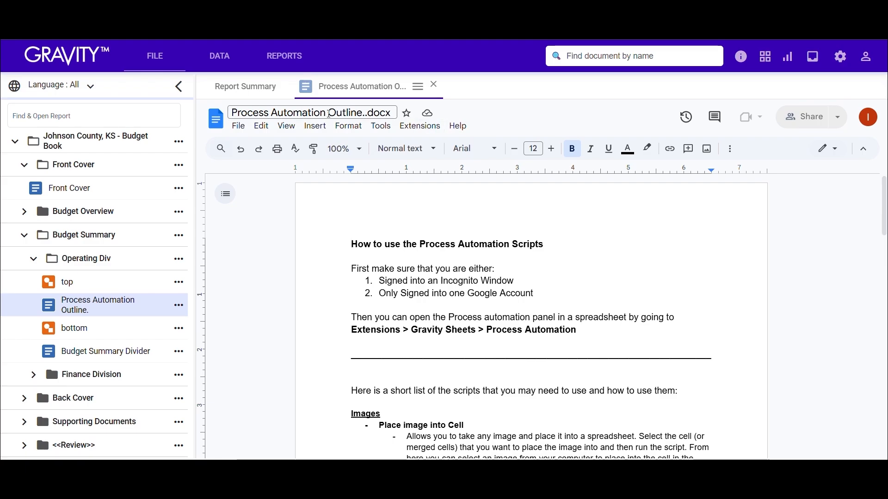
- Delete the Process Automation Outline document from the Operating Div folder
{"action": "left_click", "coordinate": [181, 307]}
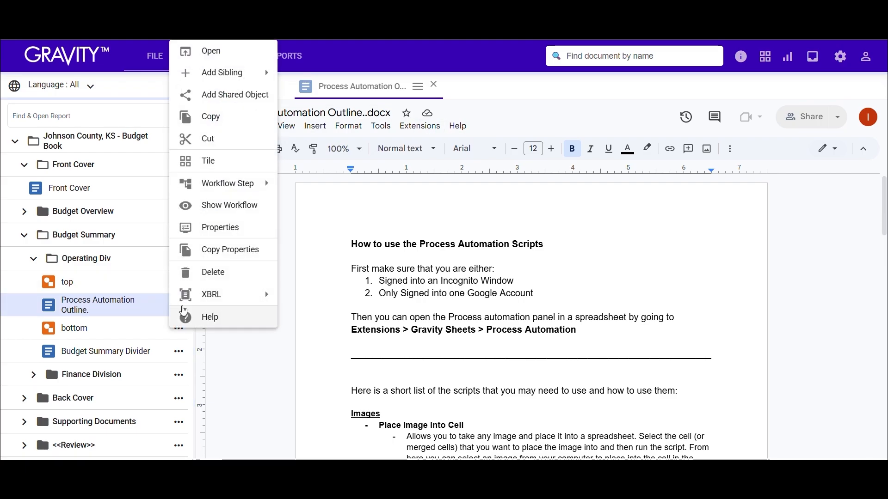
{"action": "left_click", "coordinate": [236, 273]}
{"action": "left_click", "coordinate": [458, 289]}
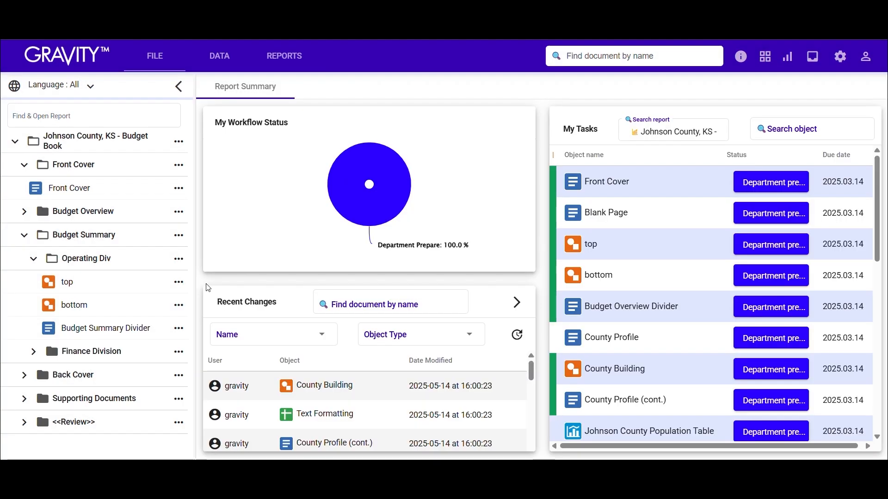
- Collapse the Operating Div folder and open the Revenue and Expense Statement spreadsheet in Finance Division
{"action": "left_click", "coordinate": [33, 259]}
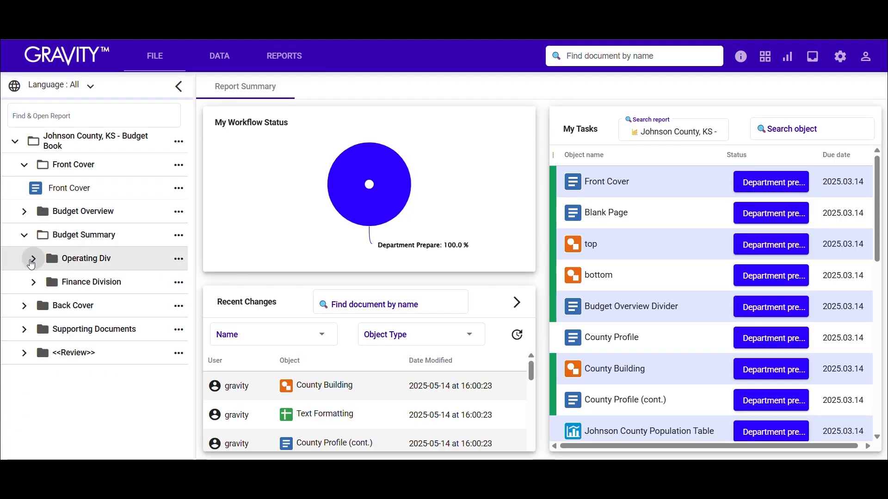
{"action": "left_click", "coordinate": [42, 286]}
{"action": "left_click", "coordinate": [64, 333]}
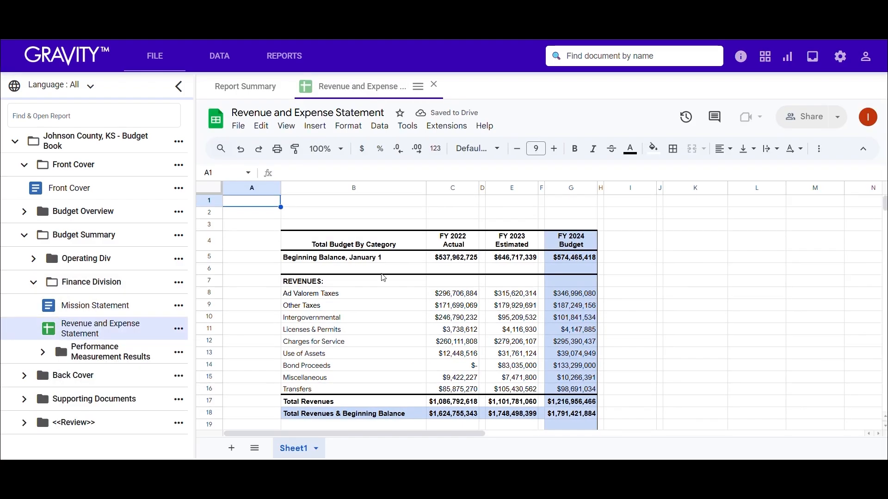
- Add the comment "Is this name correct?" to the Other Taxes cell B9
{"action": "left_click", "coordinate": [363, 307]}
{"action": "right_click", "coordinate": [363, 309]}
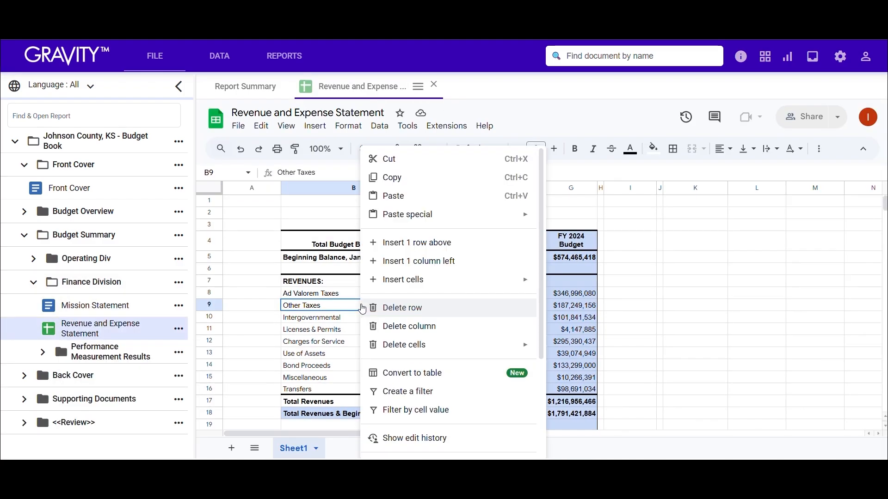
{"action": "scroll", "coordinate": [434, 269], "scroll_direction": "down", "scroll_amount": 5}
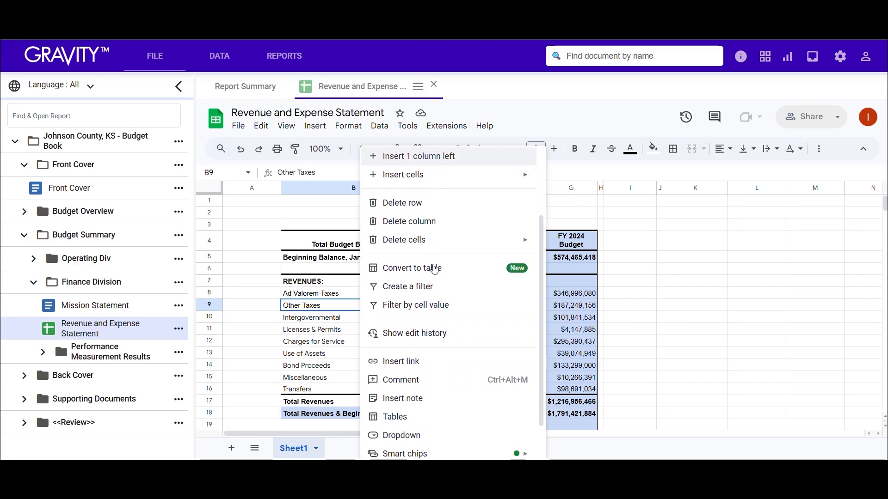
{"action": "left_click", "coordinate": [436, 368]}
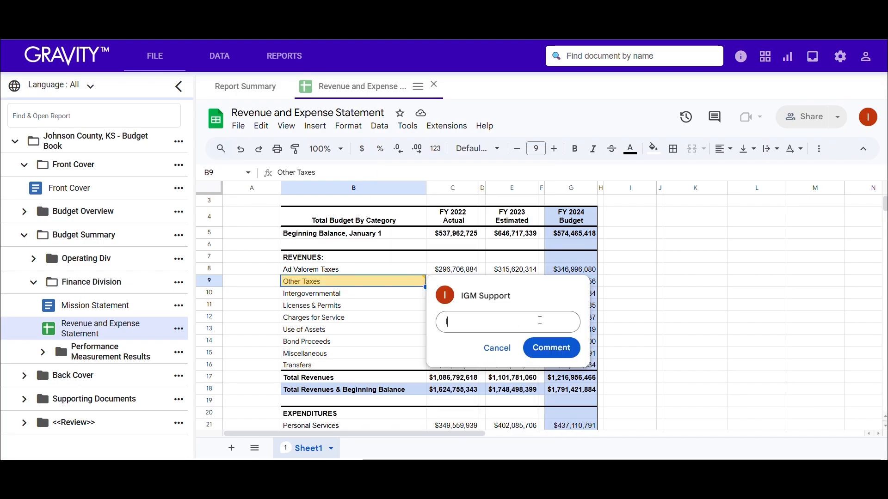
{"action": "type", "text": "Is this name correc"}
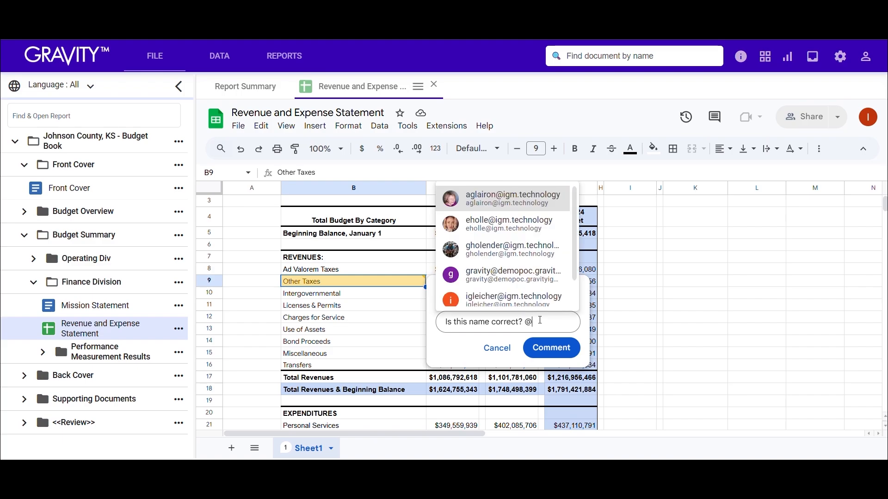
{"action": "type", "text": "t? @"}
{"action": "key", "text": "BackSpace"}
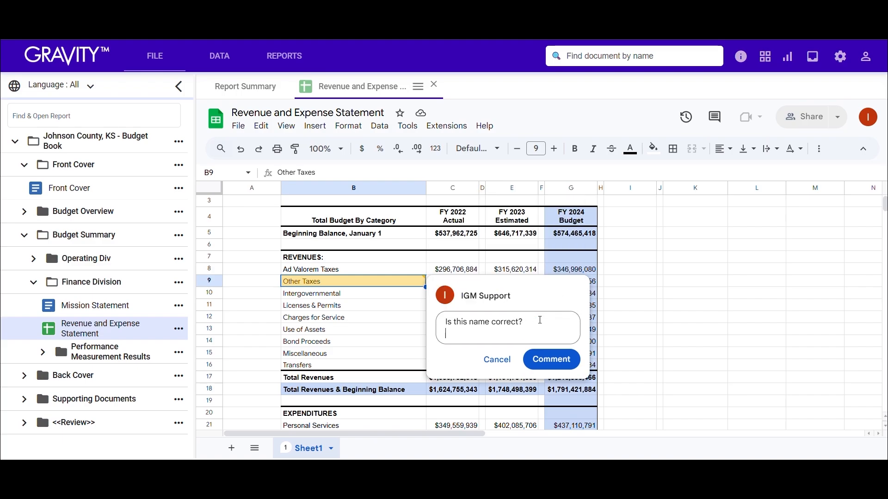
{"action": "left_click", "coordinate": [551, 349]}
{"action": "left_click", "coordinate": [755, 291]}
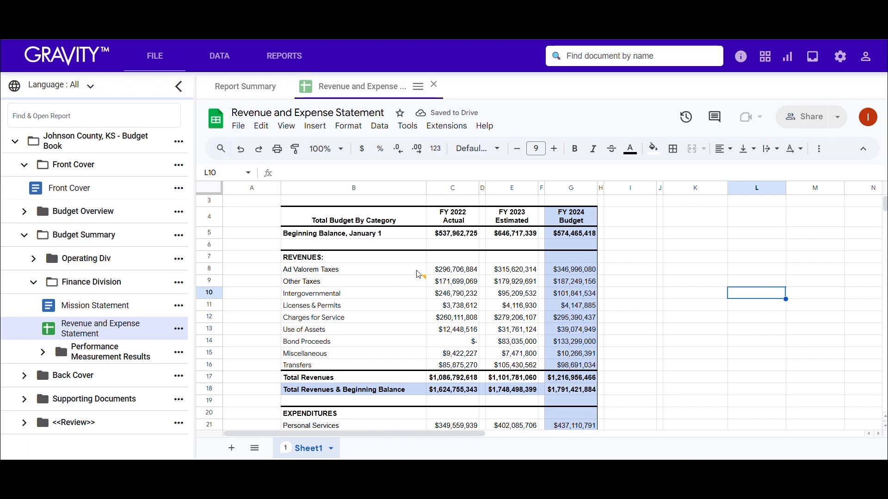
- Show all comments, resolve the one on the Other Taxes cell and close the comments list
{"action": "left_click", "coordinate": [715, 122]}
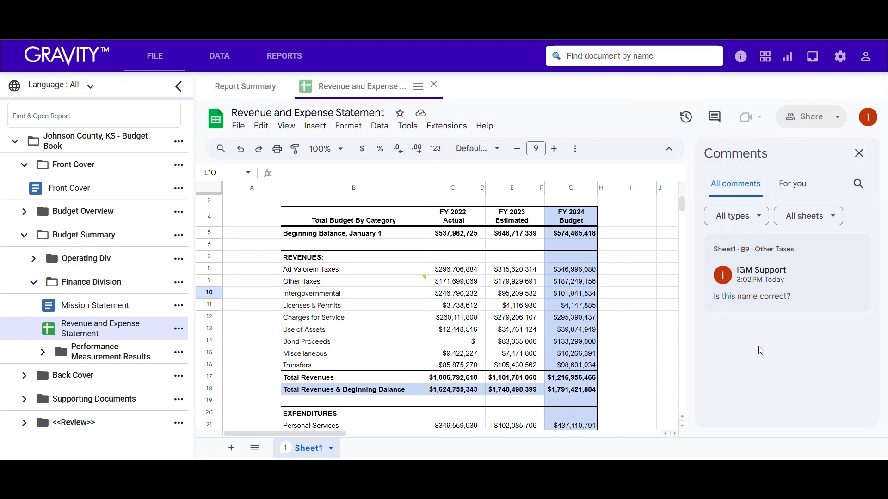
{"action": "double_click", "coordinate": [743, 249]}
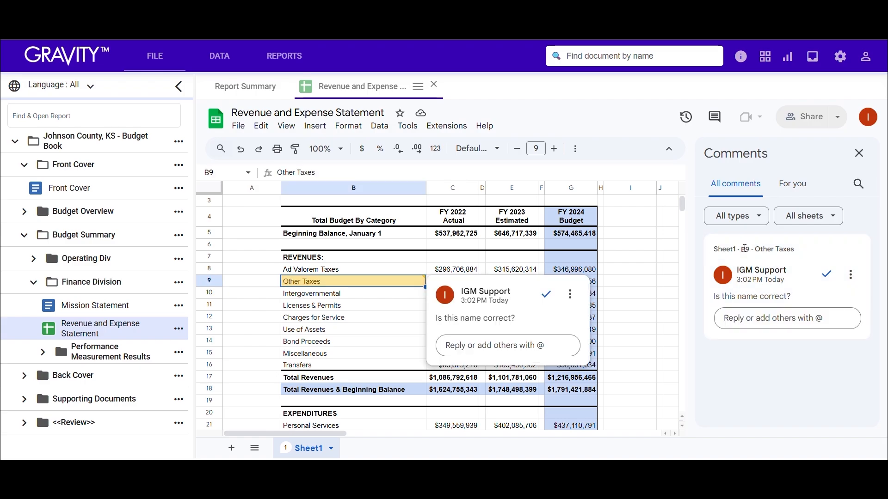
{"action": "left_click", "coordinate": [851, 275]}
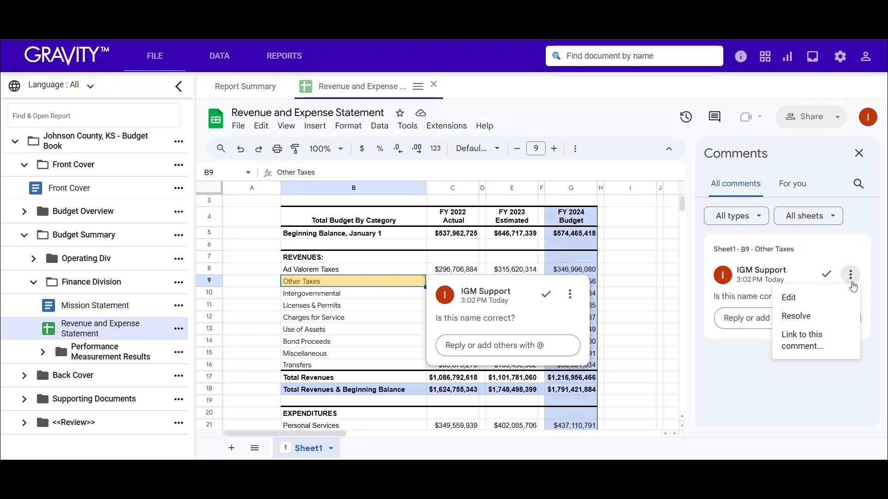
{"action": "left_click", "coordinate": [827, 316]}
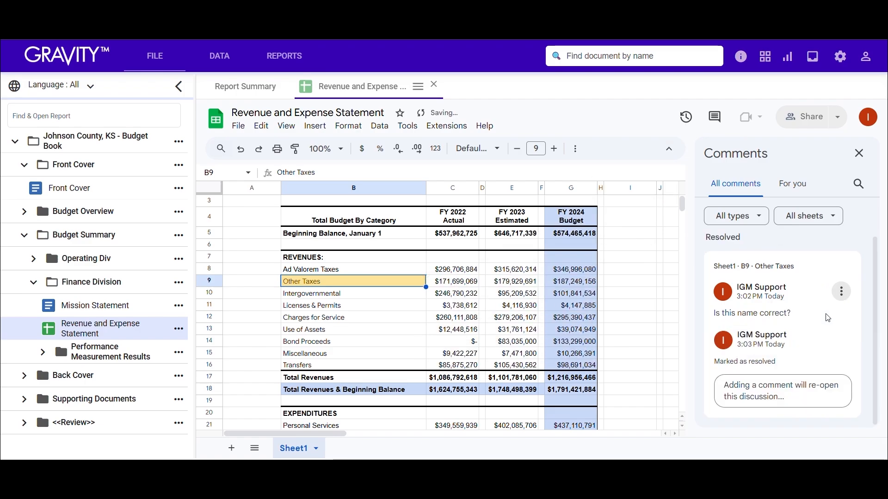
{"action": "left_click", "coordinate": [416, 309]}
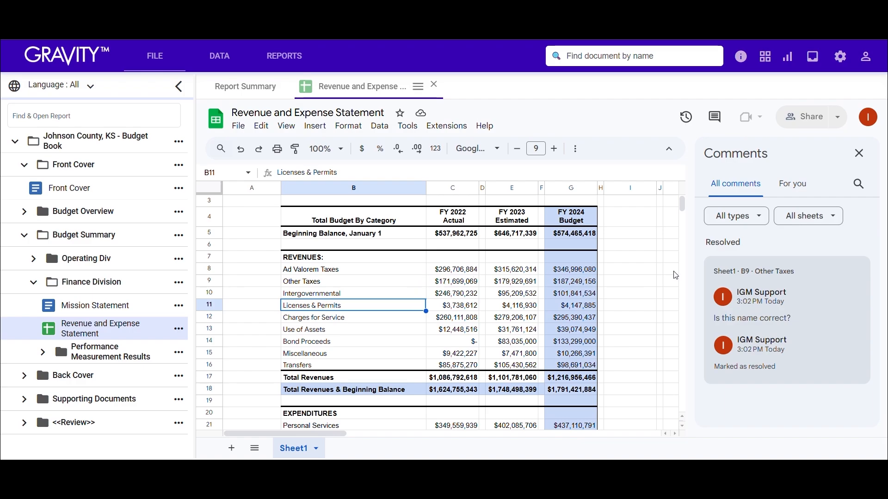
{"action": "left_click", "coordinate": [859, 153]}
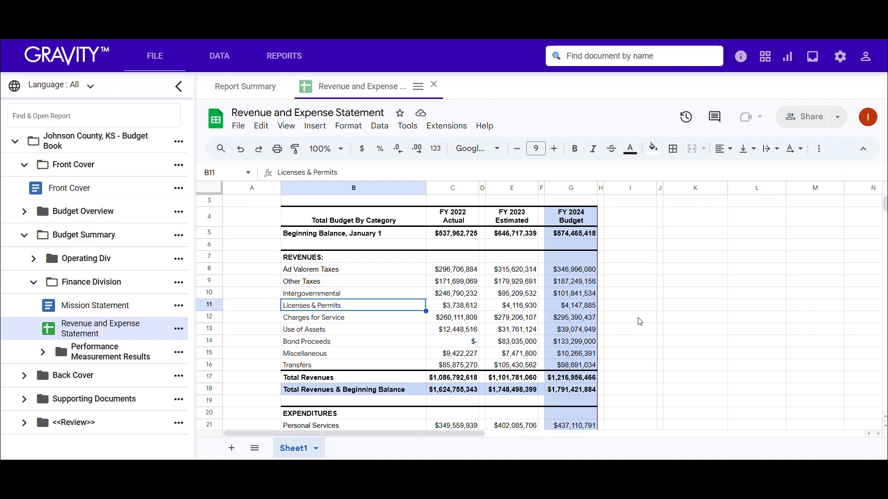
- Clear the FY 2022 Actual amount for Licenses & Permits in cell C11
{"action": "key", "text": "Right"}
{"action": "key", "text": "Delete"}
{"action": "left_click", "coordinate": [667, 265]}
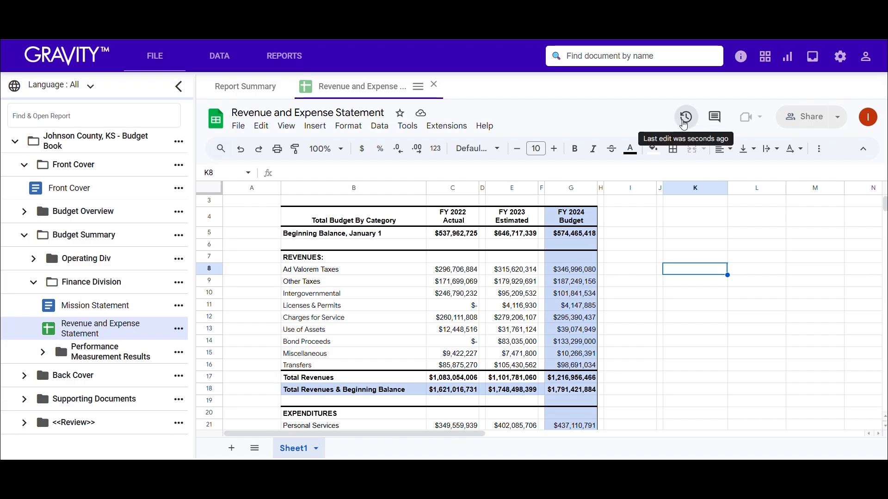
- Restore the spreadsheet's July 11, 2024, 2:36 PM version from the version history
{"action": "left_click", "coordinate": [685, 116]}
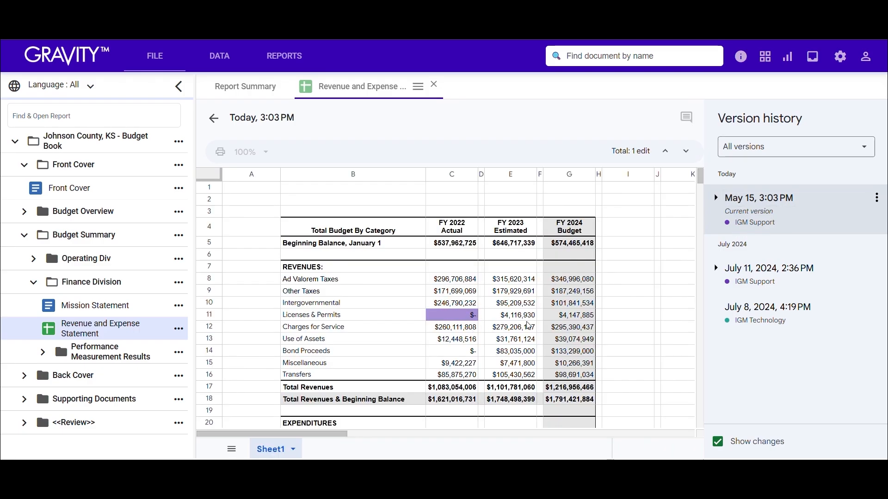
{"action": "left_click", "coordinate": [769, 277]}
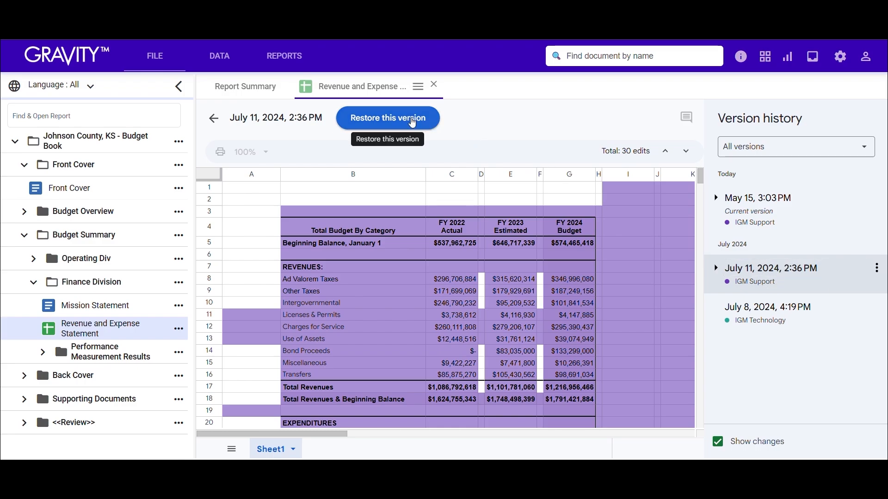
{"action": "left_click", "coordinate": [413, 123]}
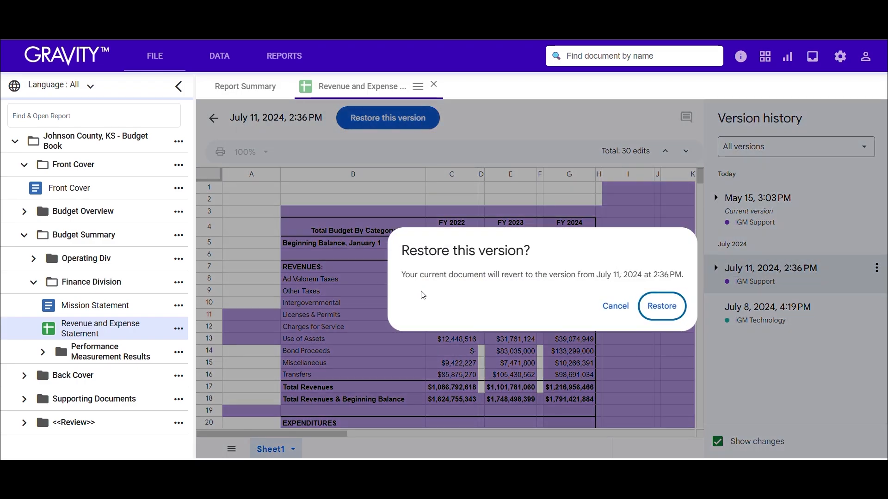
{"action": "left_click_drag", "start_coordinate": [409, 277], "coordinate": [681, 274]}
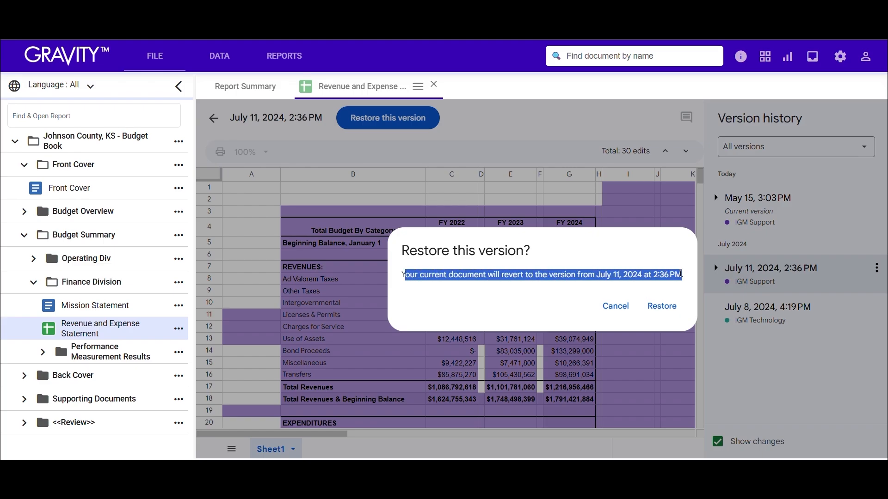
{"action": "left_click", "coordinate": [681, 274]}
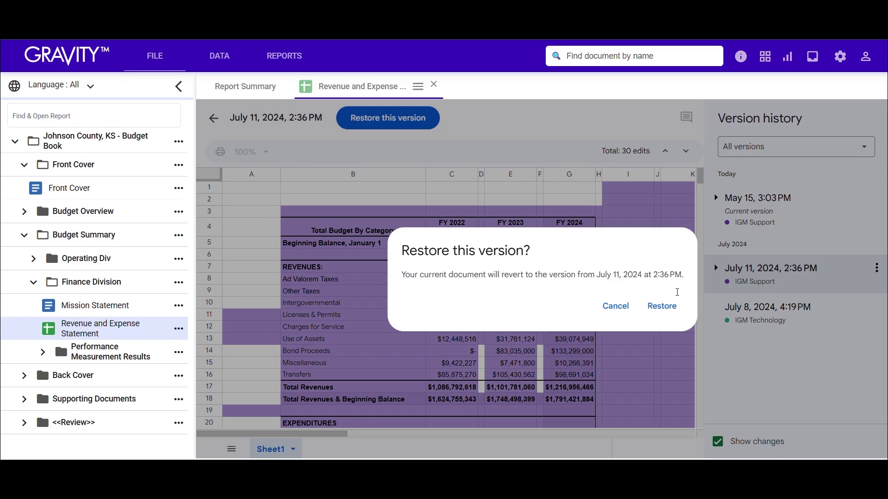
{"action": "left_click", "coordinate": [673, 315]}
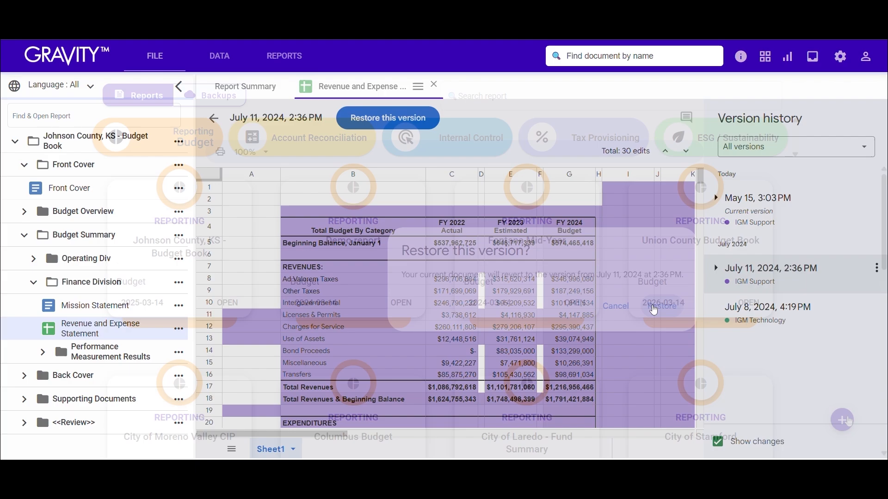